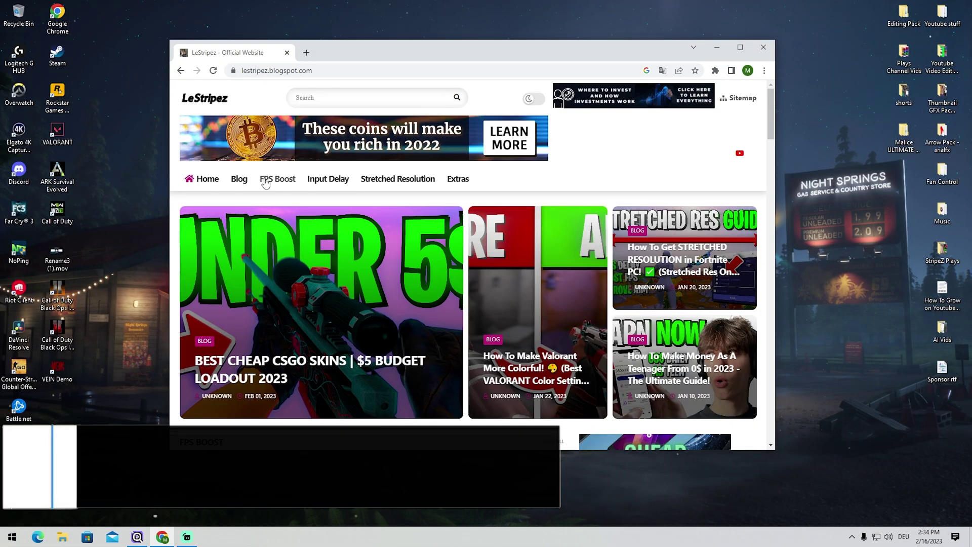
Scroll the LeStripez page to the FPS Boost section, then close the Chrome window.
{"action": "scroll", "coordinate": [305, 202], "scroll_direction": "down", "scroll_amount": 5}
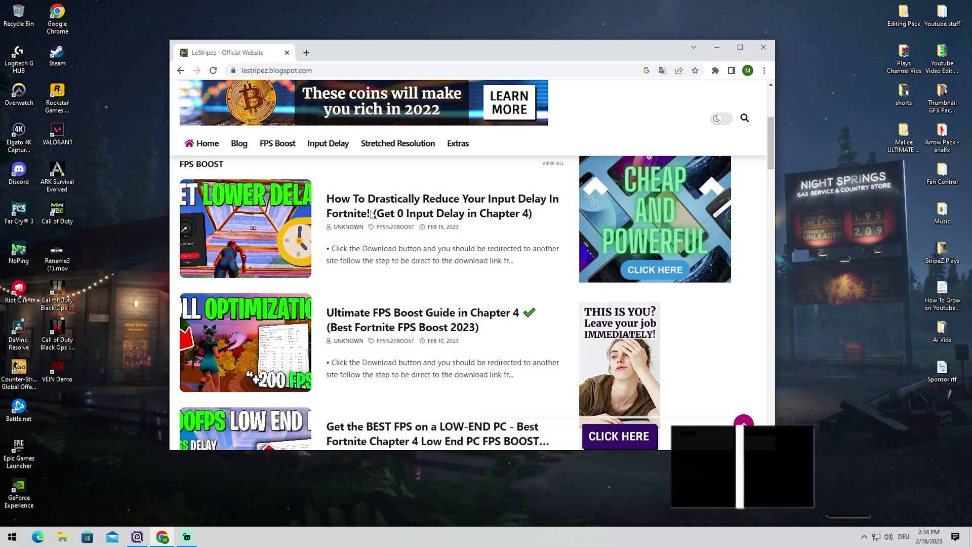
{"action": "left_click", "coordinate": [770, 48]}
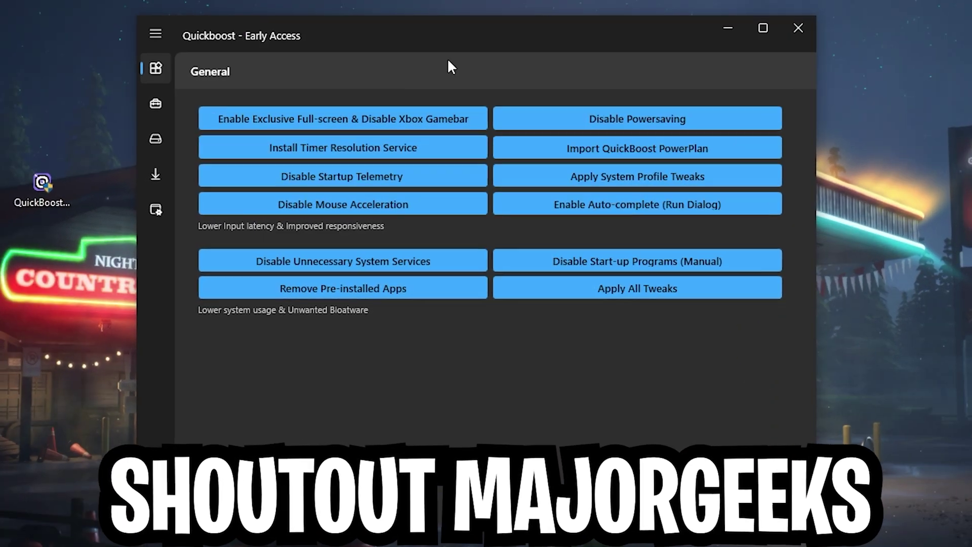
{"action": "left_click", "coordinate": [169, 31]}
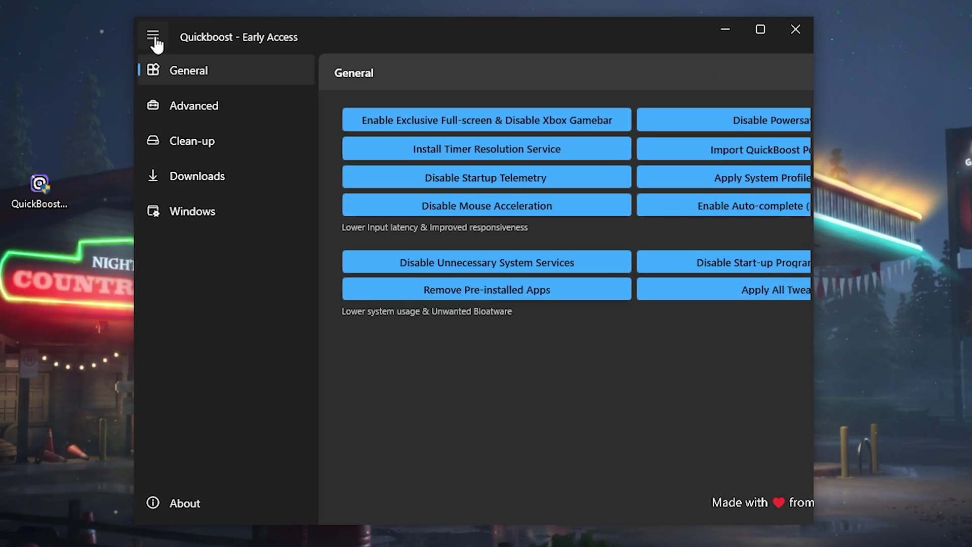
{"action": "left_click", "coordinate": [151, 35]}
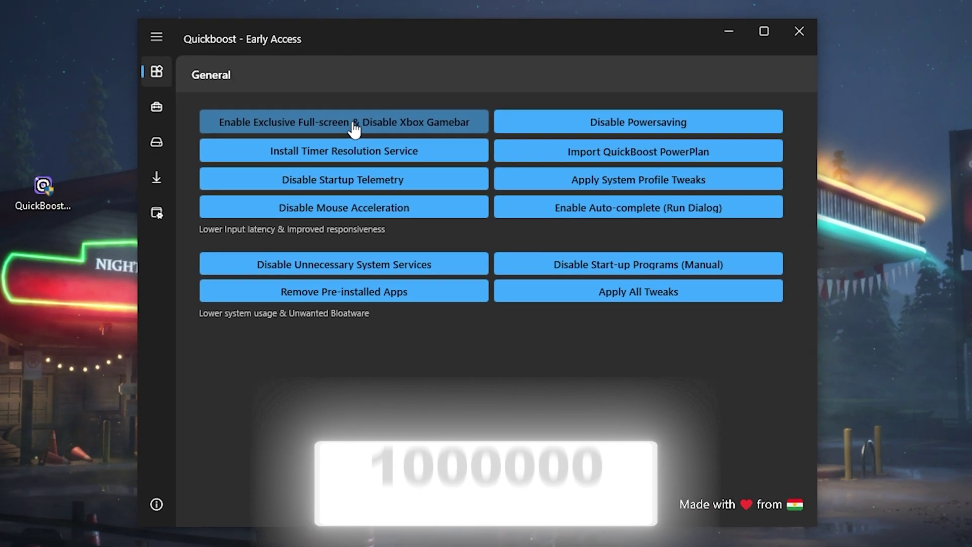
Apply 'Enable Exclusive Full-screen & Disable Xbox Gamebar' and 'Disable Startup Telemetry', confirming each message.
{"action": "left_click", "coordinate": [361, 124]}
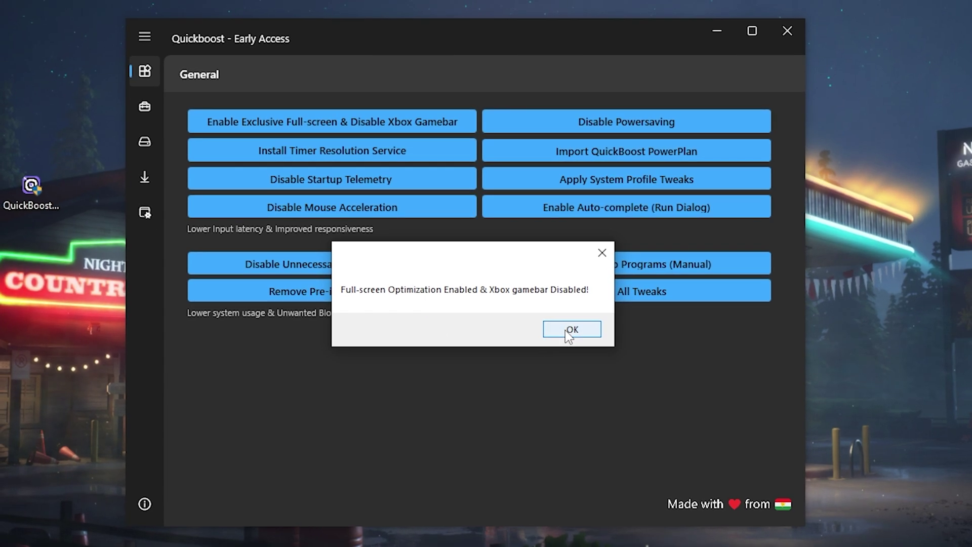
{"action": "left_click", "coordinate": [568, 327]}
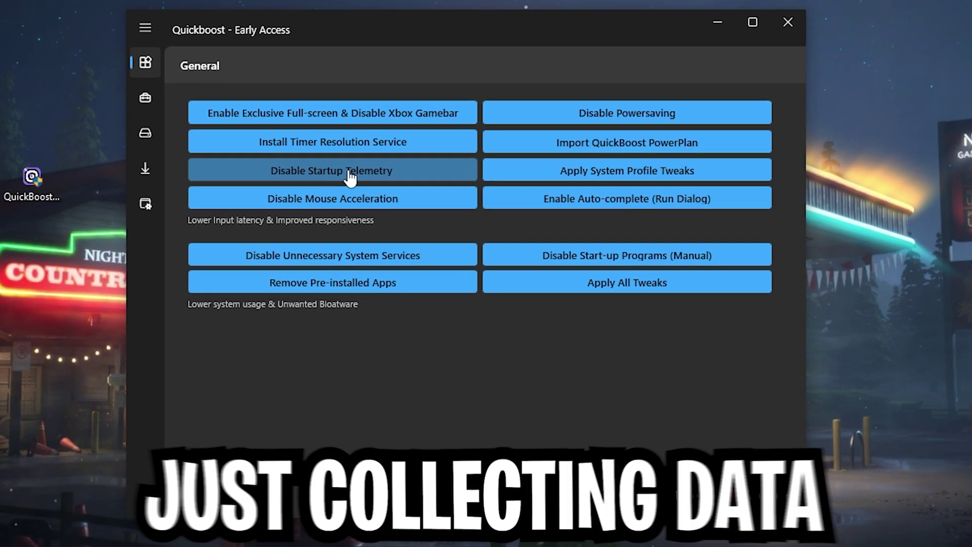
{"action": "left_click", "coordinate": [350, 175]}
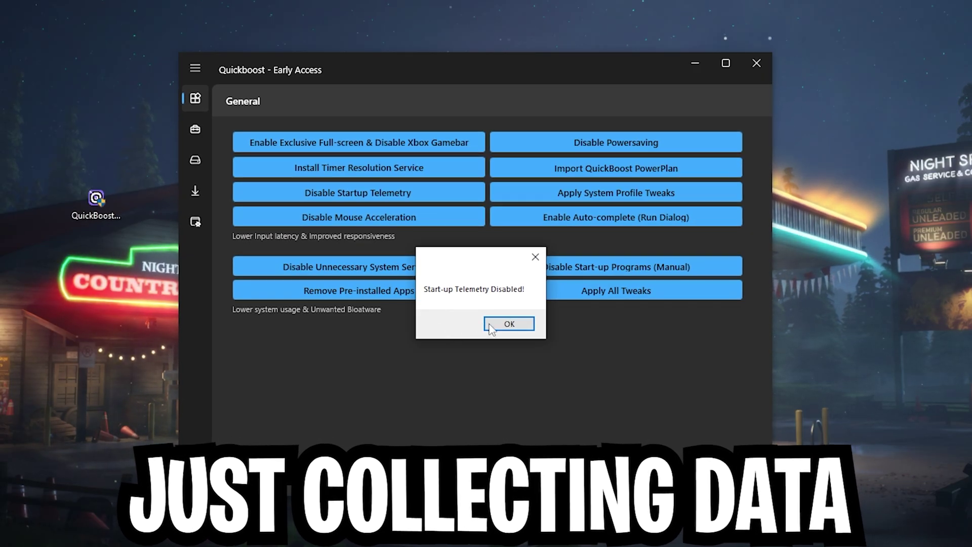
{"action": "left_click", "coordinate": [508, 325]}
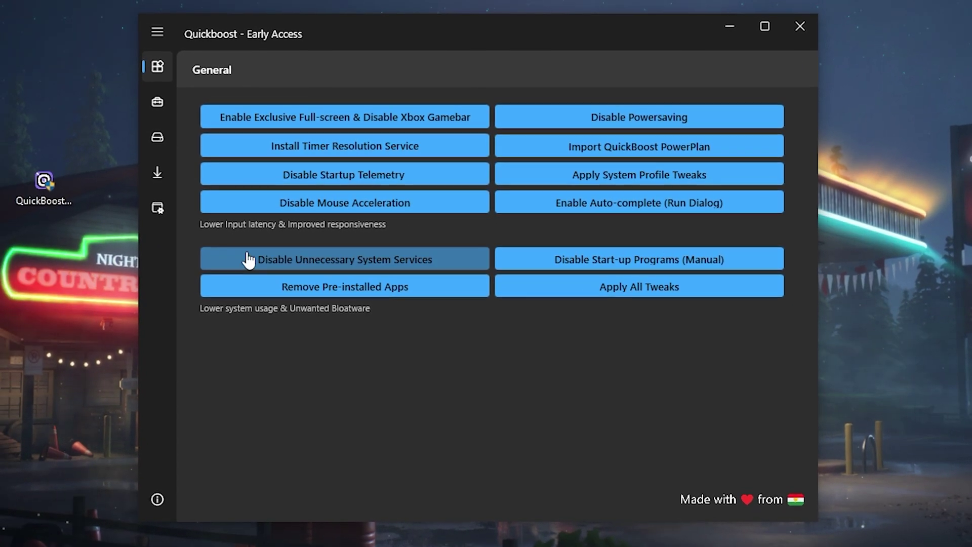
Disable mouse acceleration, power saving and unnecessary system services, confirming each message.
{"action": "left_click", "coordinate": [339, 207]}
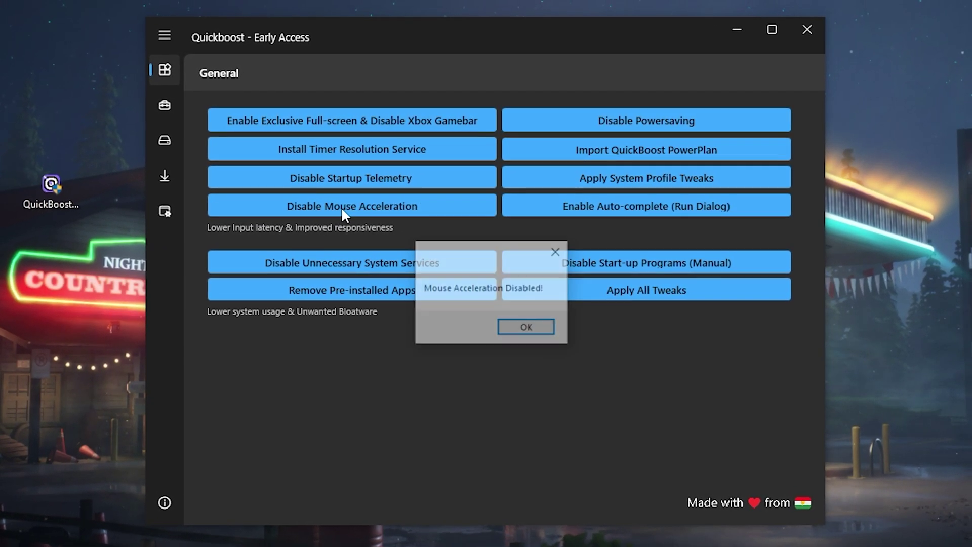
{"action": "left_click", "coordinate": [514, 324]}
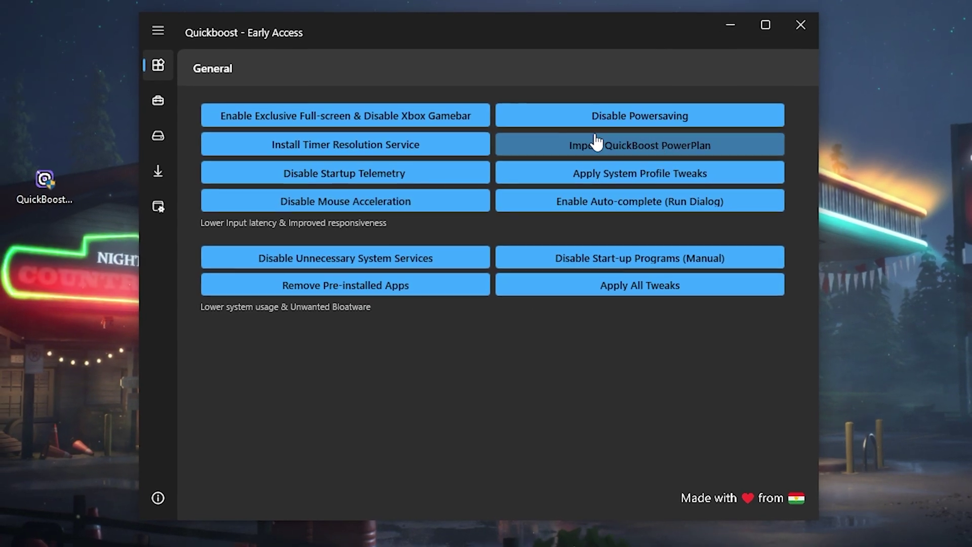
{"action": "left_click", "coordinate": [639, 125]}
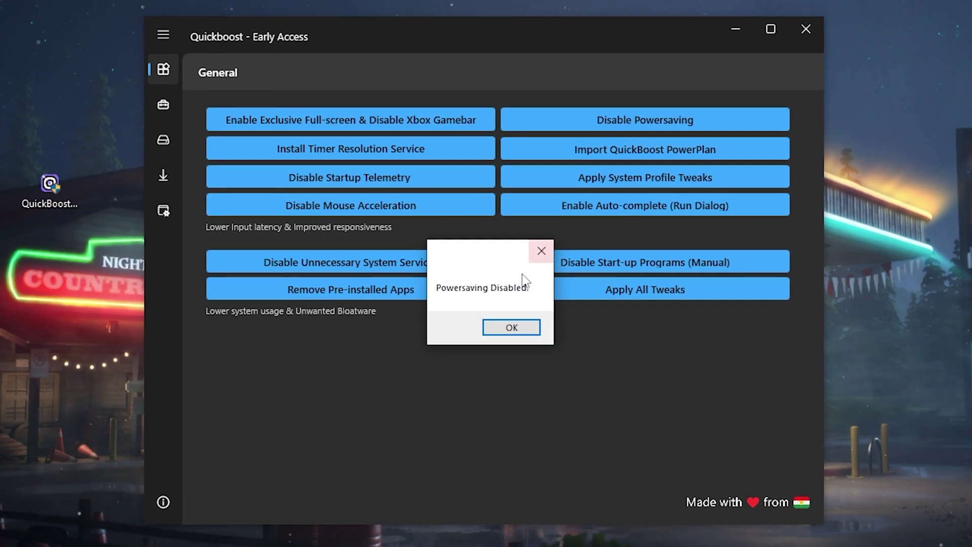
{"action": "left_click", "coordinate": [506, 330]}
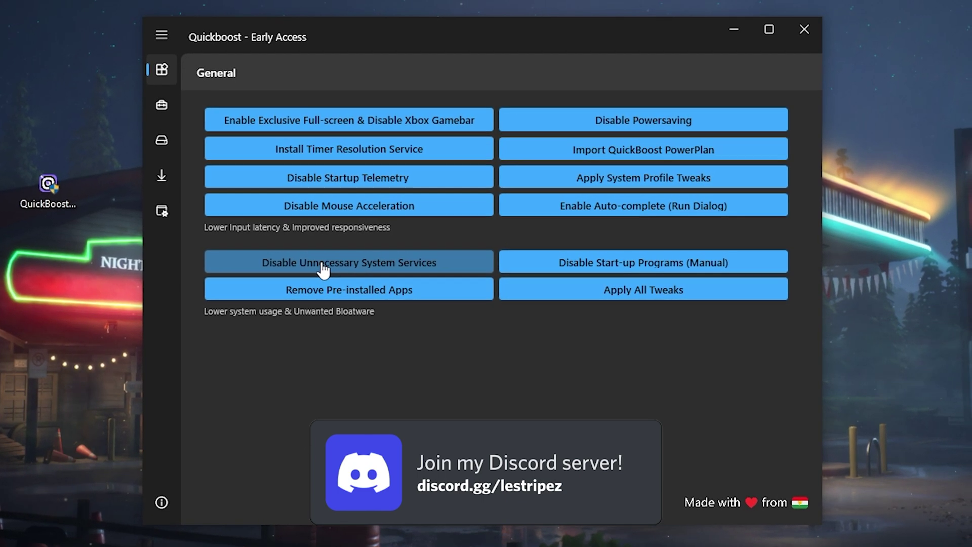
{"action": "left_click", "coordinate": [324, 259]}
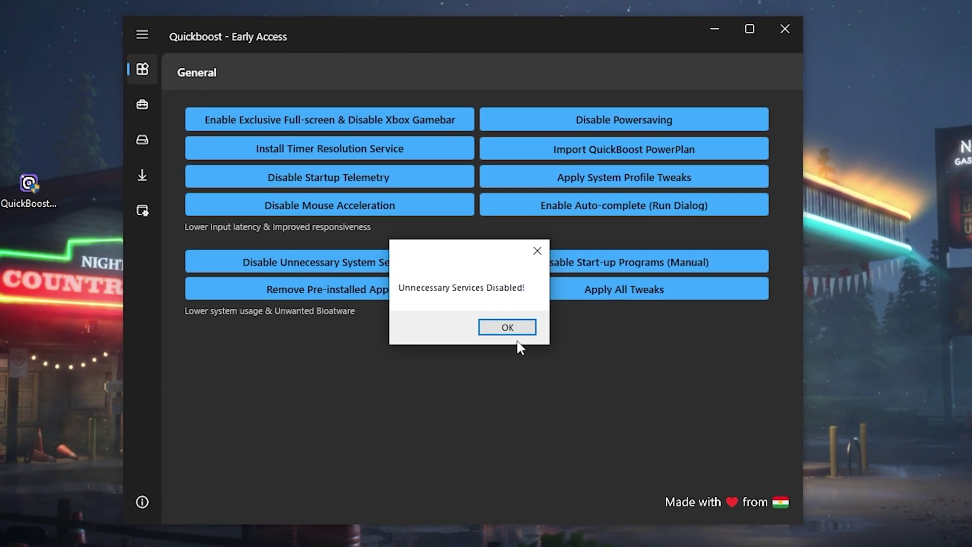
{"action": "left_click", "coordinate": [507, 330]}
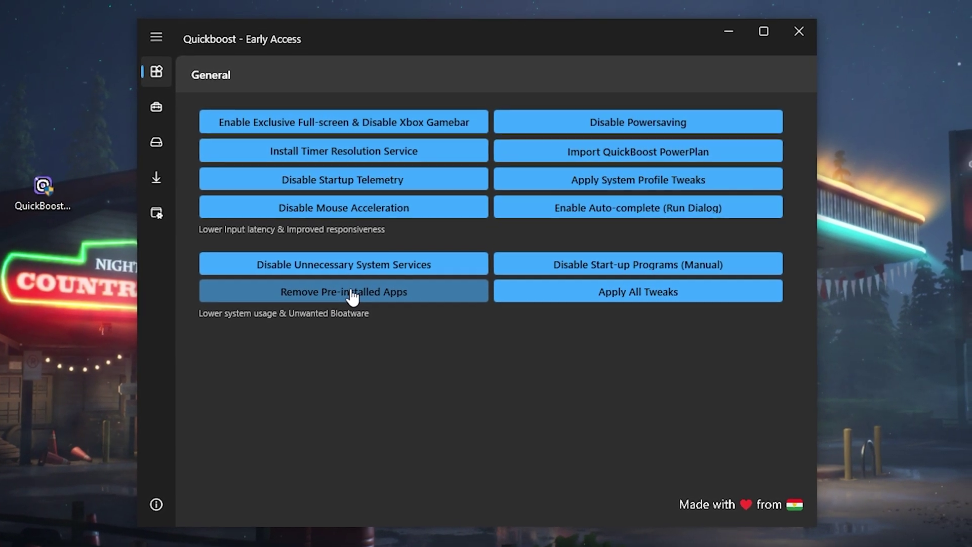
Remove the pre-installed Windows apps and check the Start menu to verify.
{"action": "left_click", "coordinate": [356, 291]}
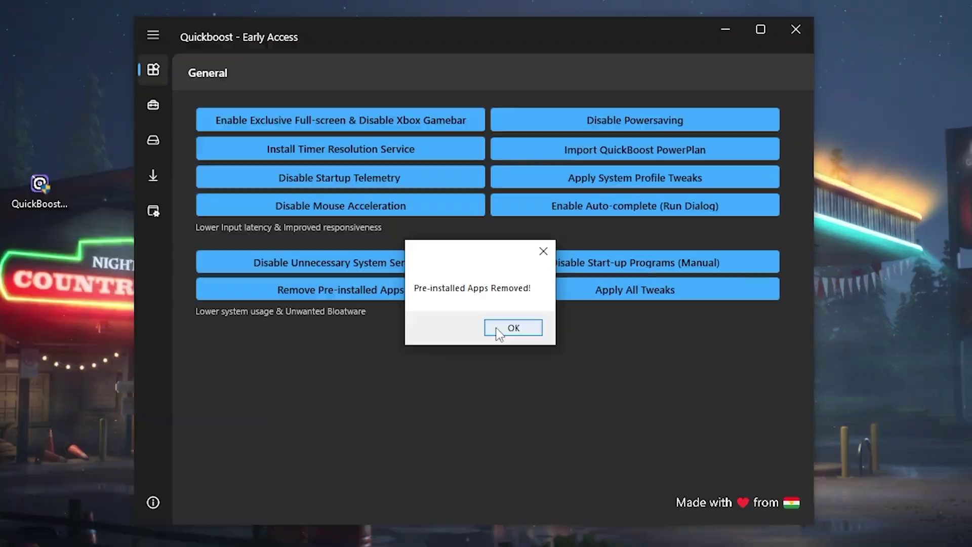
{"action": "left_click", "coordinate": [526, 326]}
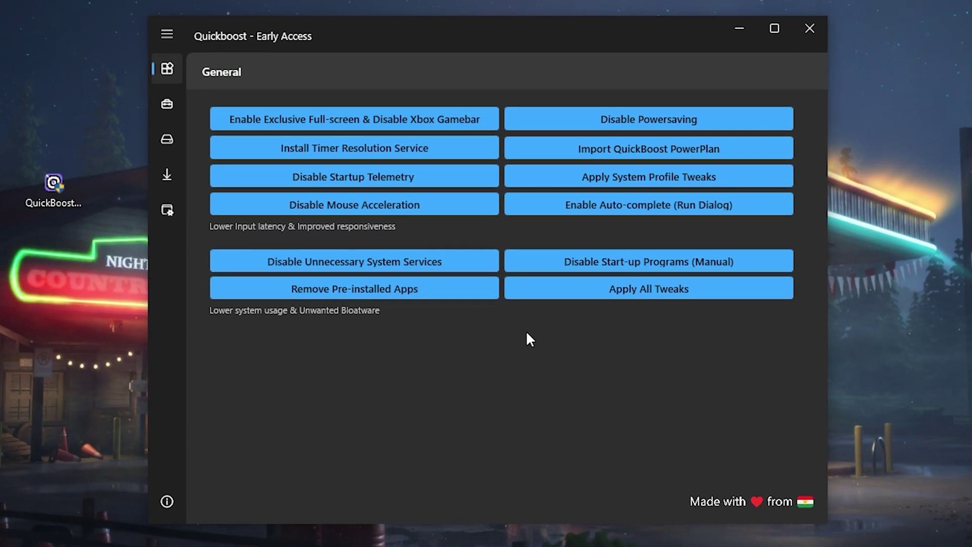
{"action": "key", "text": "super"}
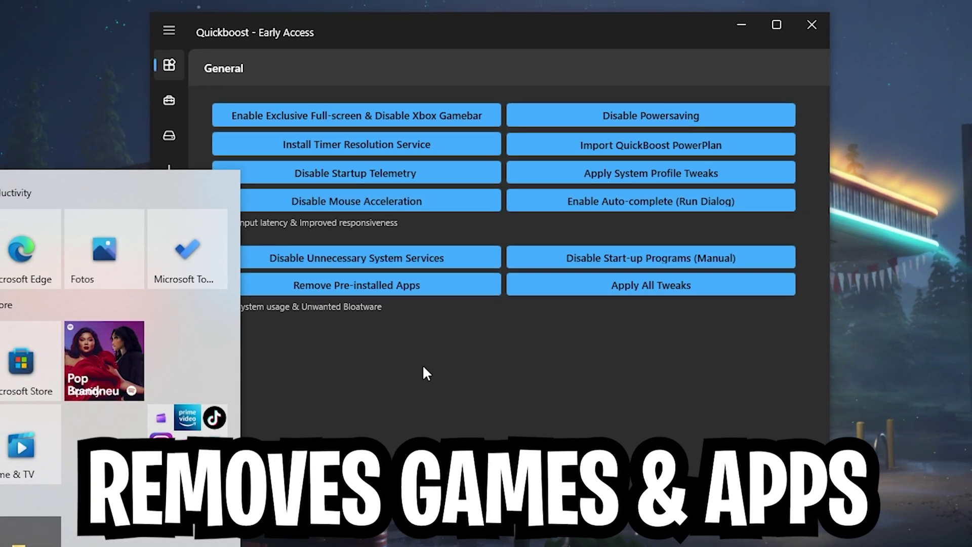
{"action": "left_click", "coordinate": [422, 372]}
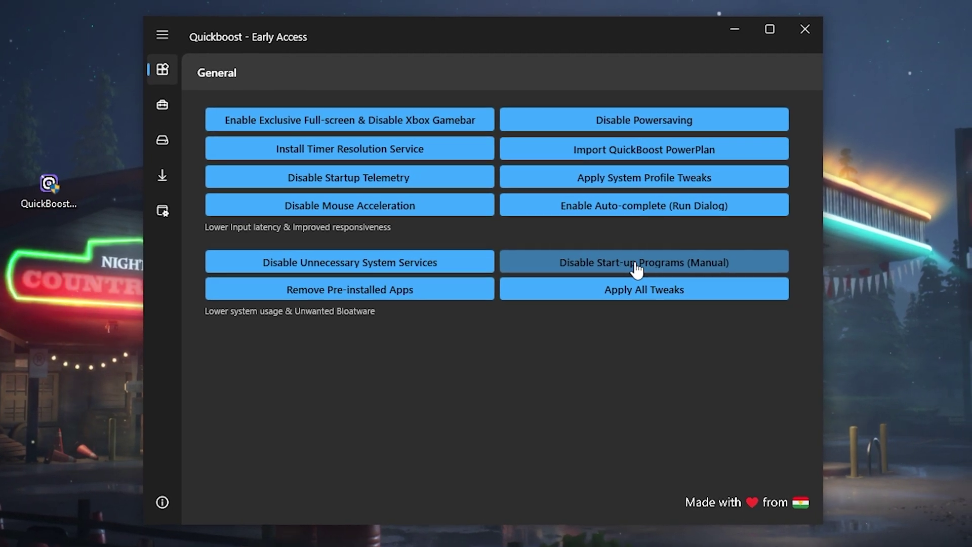
{"action": "left_click", "coordinate": [630, 271]}
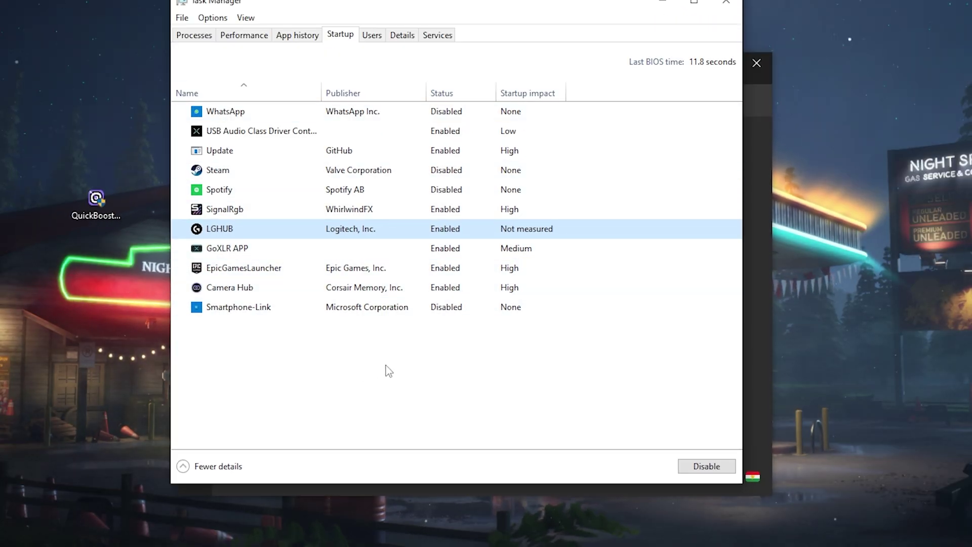
{"action": "left_click", "coordinate": [726, 5]}
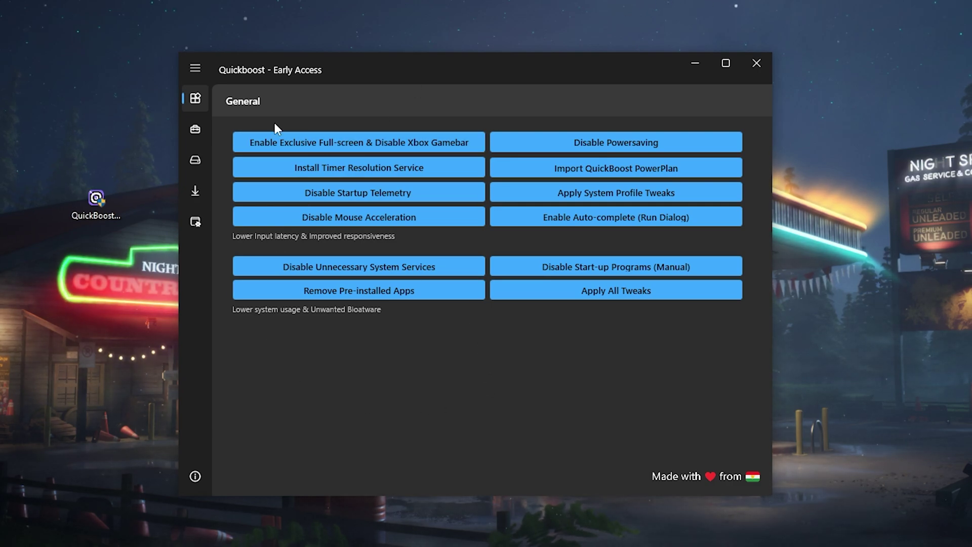
Go to the Advanced page and disable PowerThrottling.
{"action": "left_click", "coordinate": [193, 71]}
{"action": "left_click", "coordinate": [227, 131]}
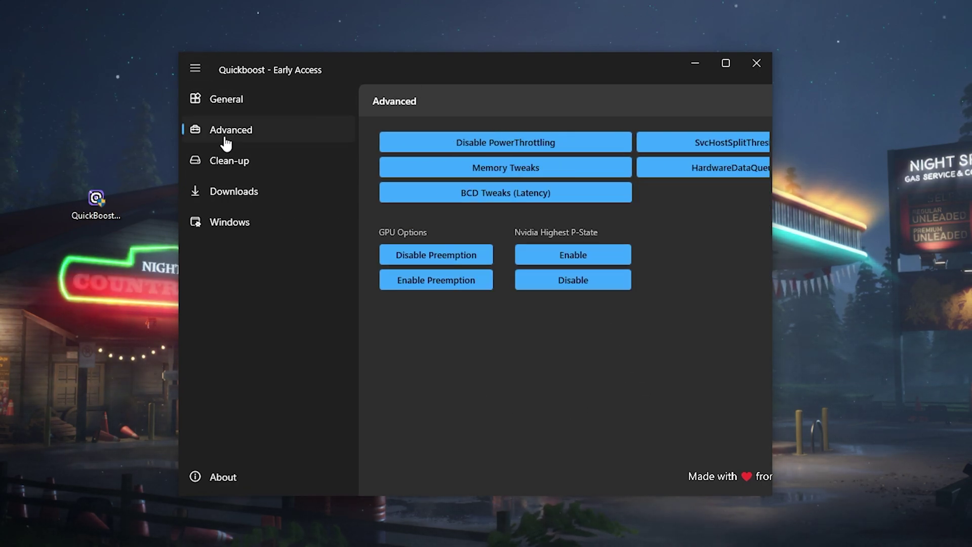
{"action": "left_click", "coordinate": [195, 70]}
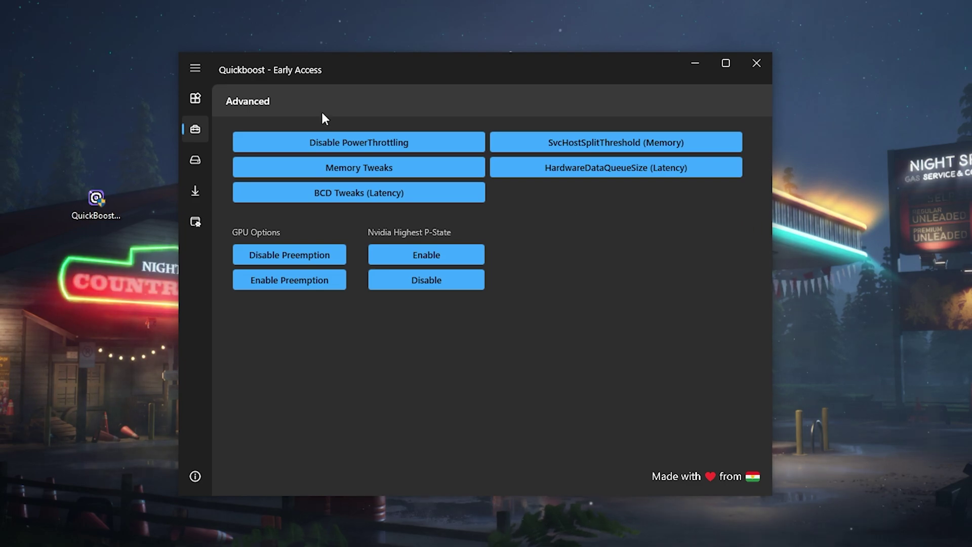
{"action": "left_click", "coordinate": [359, 147]}
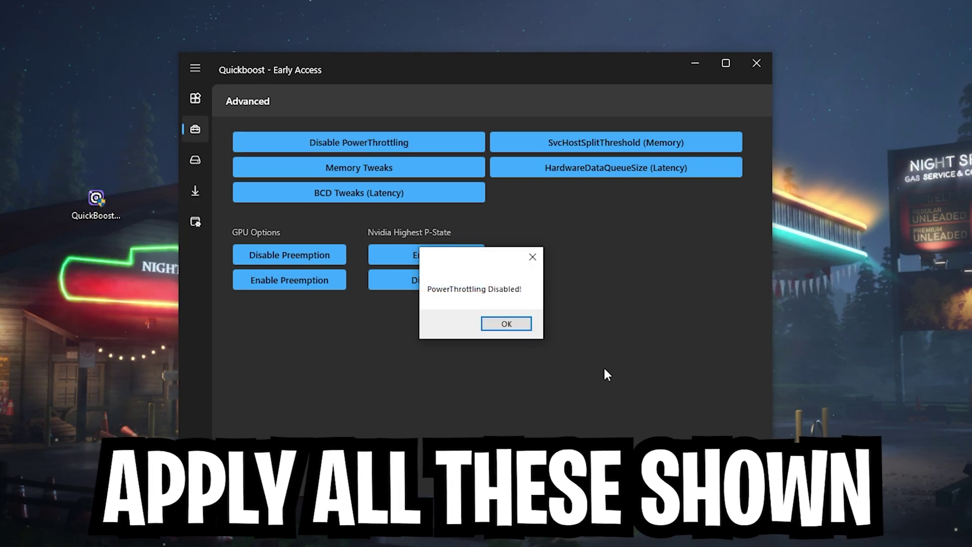
{"action": "left_click", "coordinate": [506, 325]}
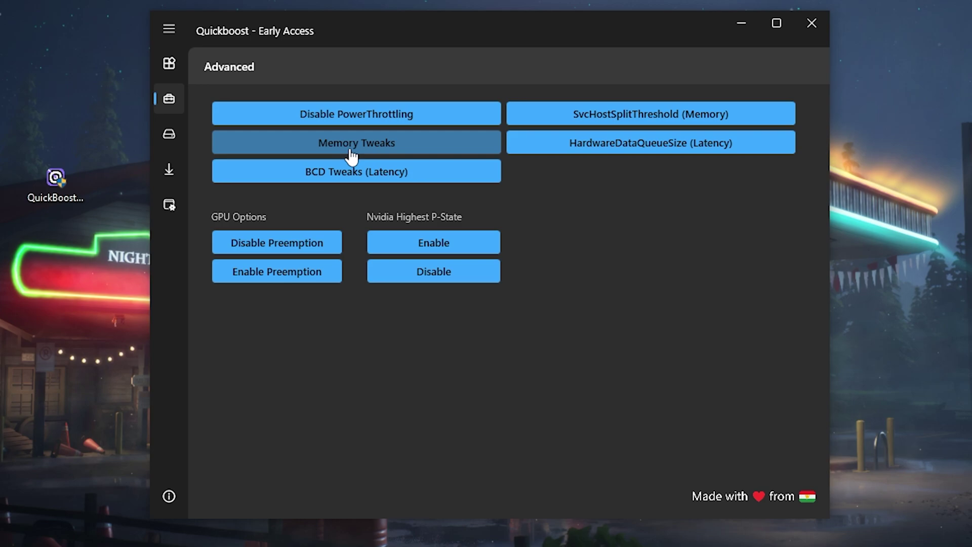
Apply Memory Tweaks and the HardwareDataQueueSize latency tweak, then go to Clean-up.
{"action": "left_click", "coordinate": [353, 170]}
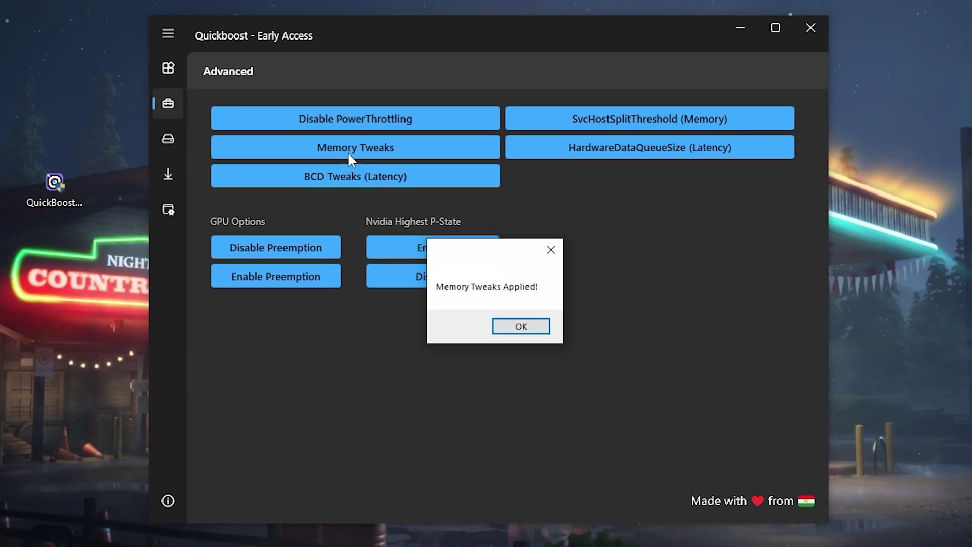
{"action": "left_click", "coordinate": [513, 327]}
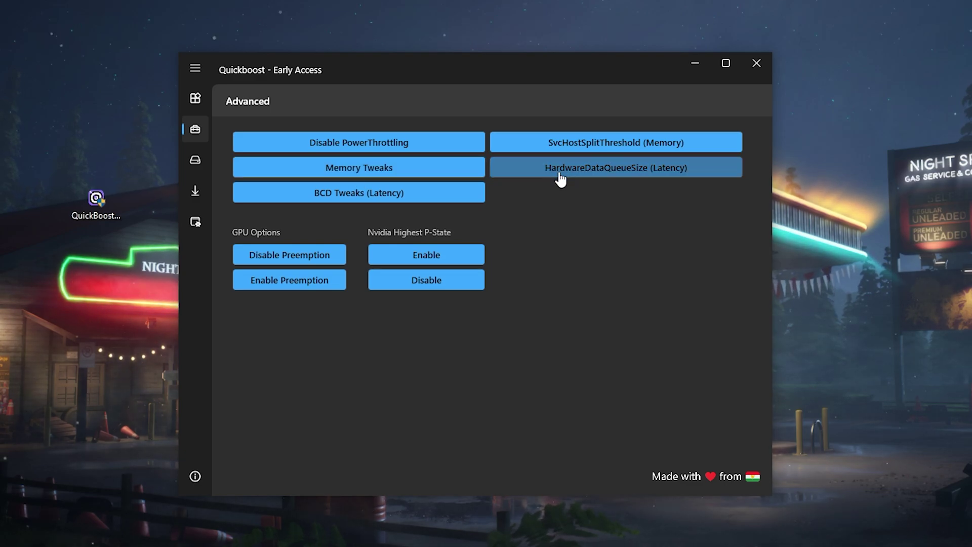
{"action": "left_click", "coordinate": [621, 175]}
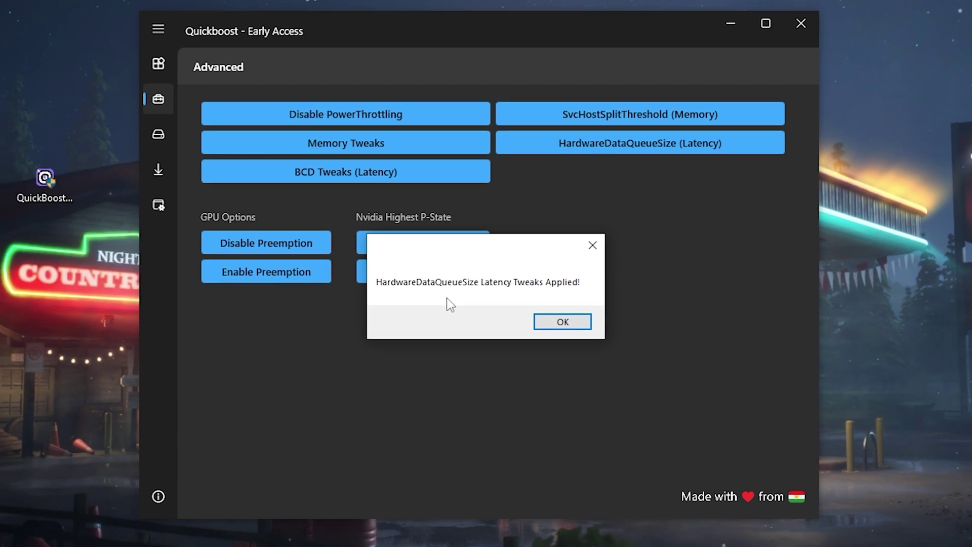
{"action": "left_click", "coordinate": [570, 324]}
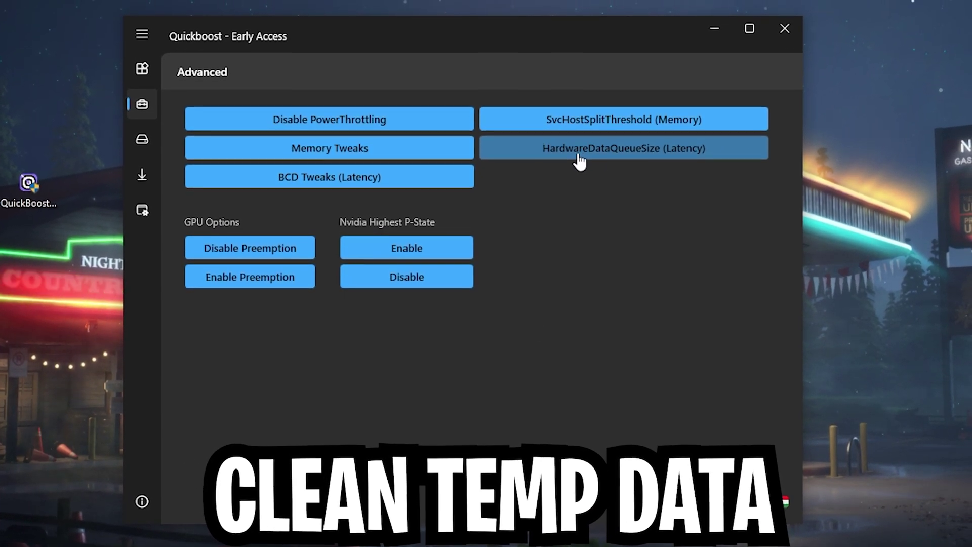
{"action": "left_click", "coordinate": [151, 142]}
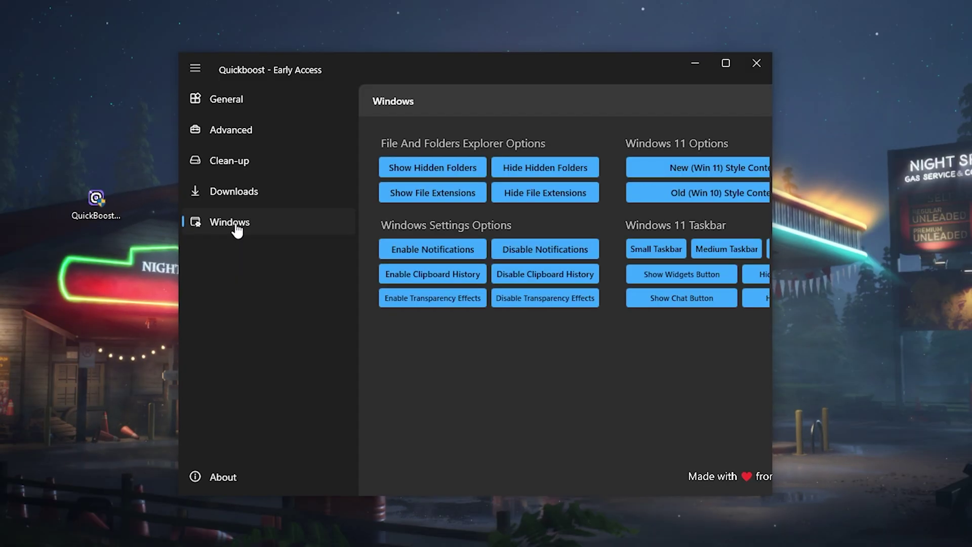
Disable clipboard history under Windows Settings Options and confirm the message.
{"action": "left_click", "coordinate": [195, 67]}
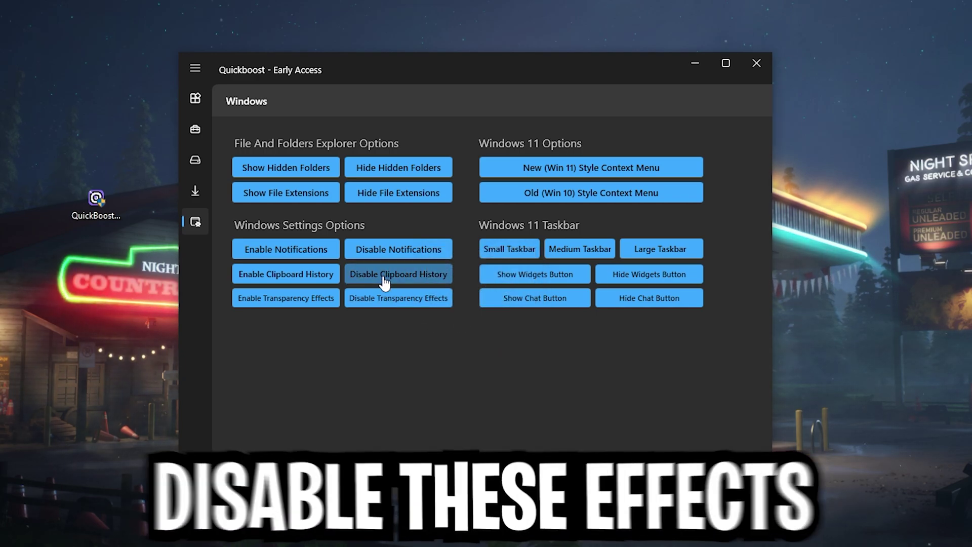
{"action": "left_click", "coordinate": [385, 279]}
{"action": "left_click", "coordinate": [505, 323]}
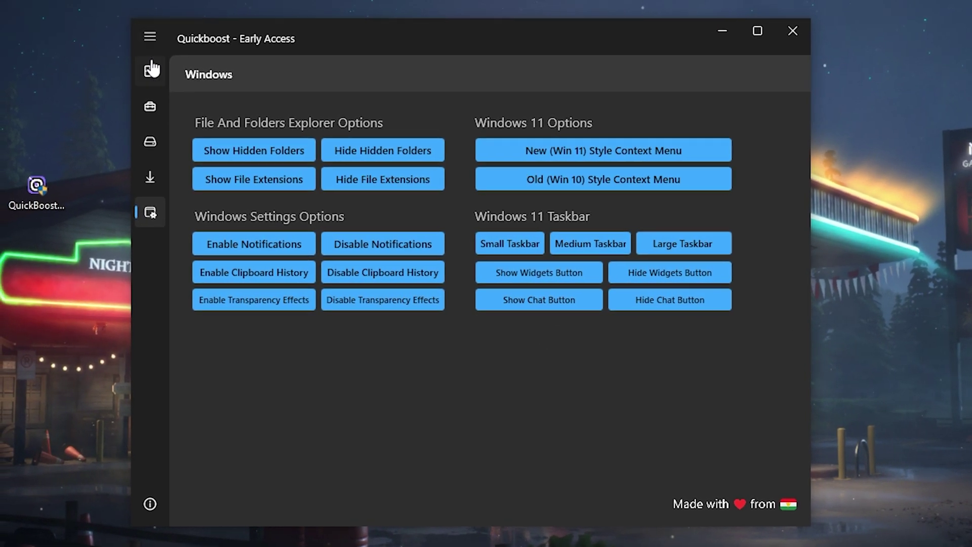
Return to General, close QuickBoost, and delete QuickBoost.exe from the desktop.
{"action": "left_click", "coordinate": [150, 70]}
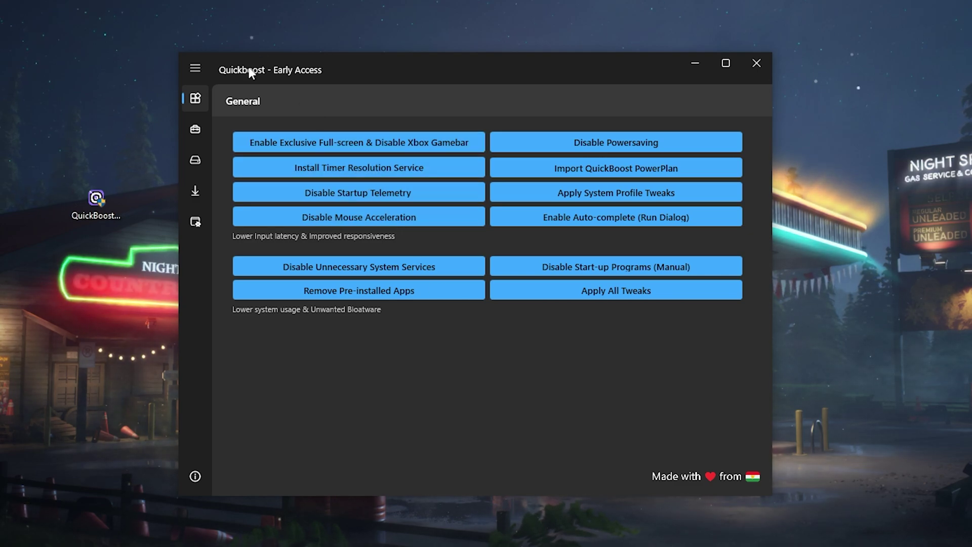
{"action": "left_click", "coordinate": [762, 60]}
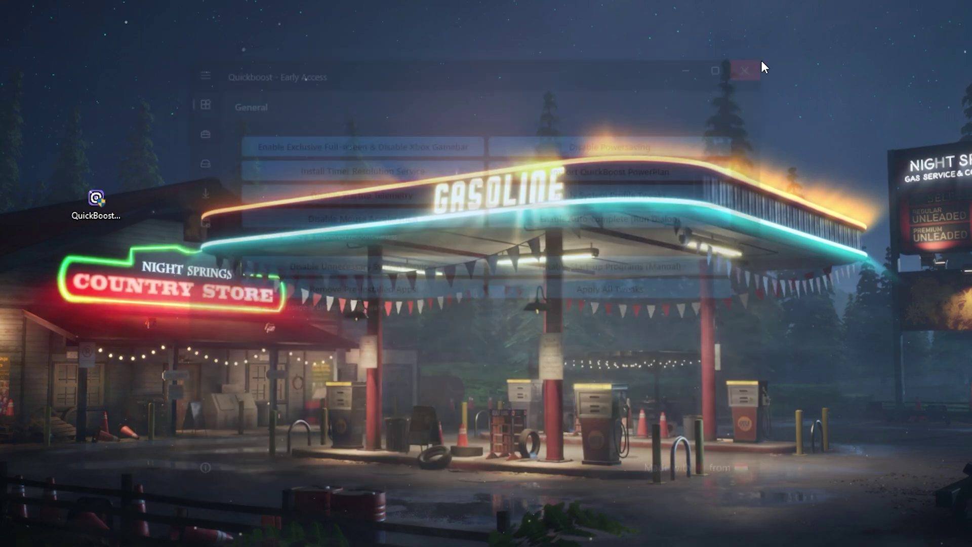
{"action": "left_click_drag", "start_coordinate": [56, 127], "coordinate": [187, 237]}
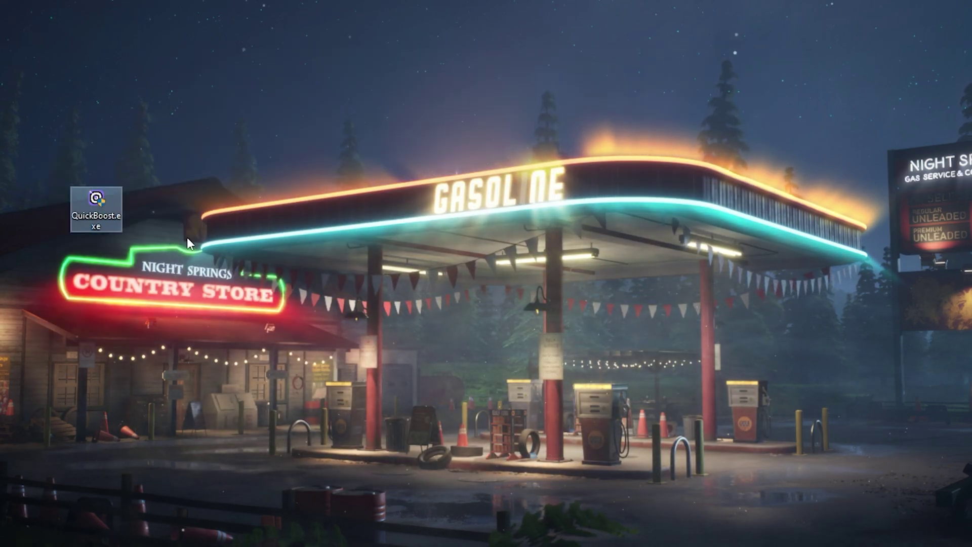
{"action": "right_click", "coordinate": [96, 204]}
{"action": "left_click", "coordinate": [132, 541]}
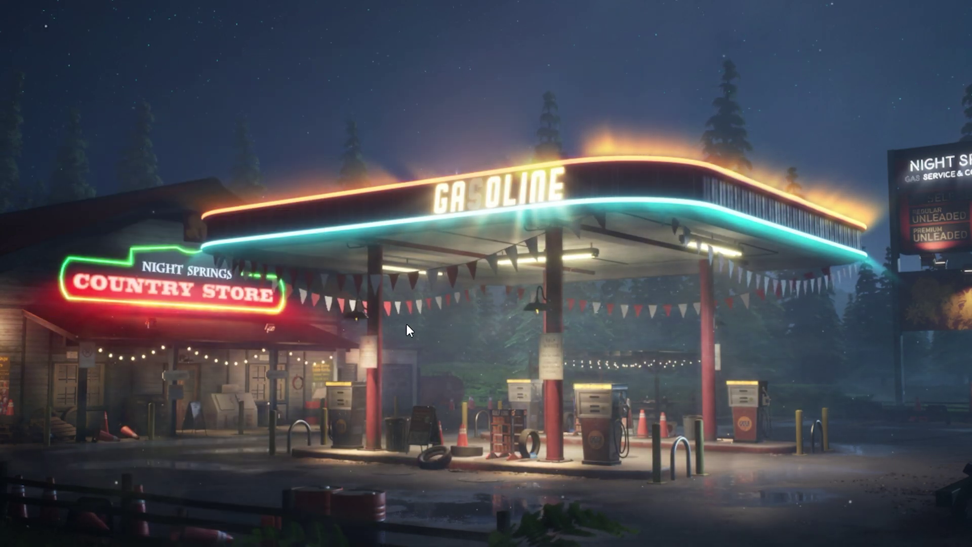